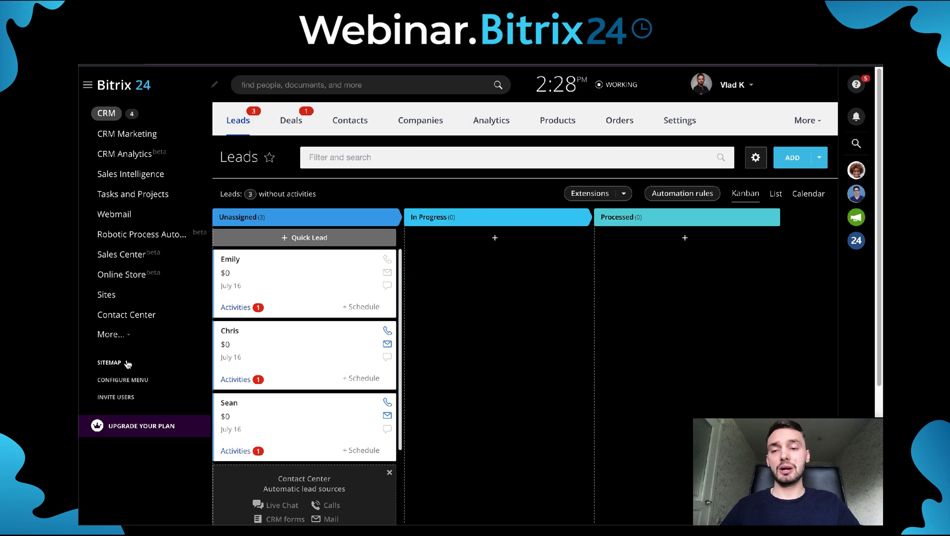
Step: Change the menu's primary tool, confirming CRM as the most used item
click(127, 380)
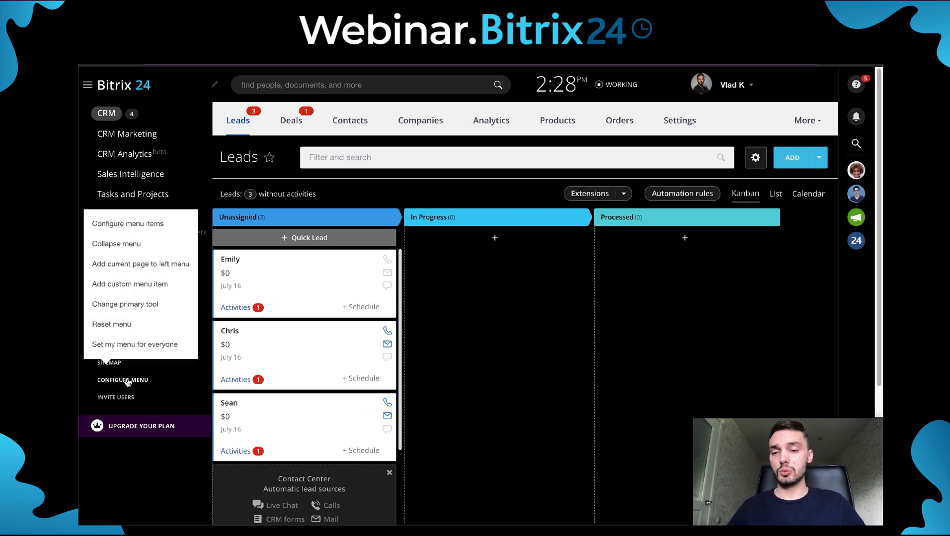
click(133, 305)
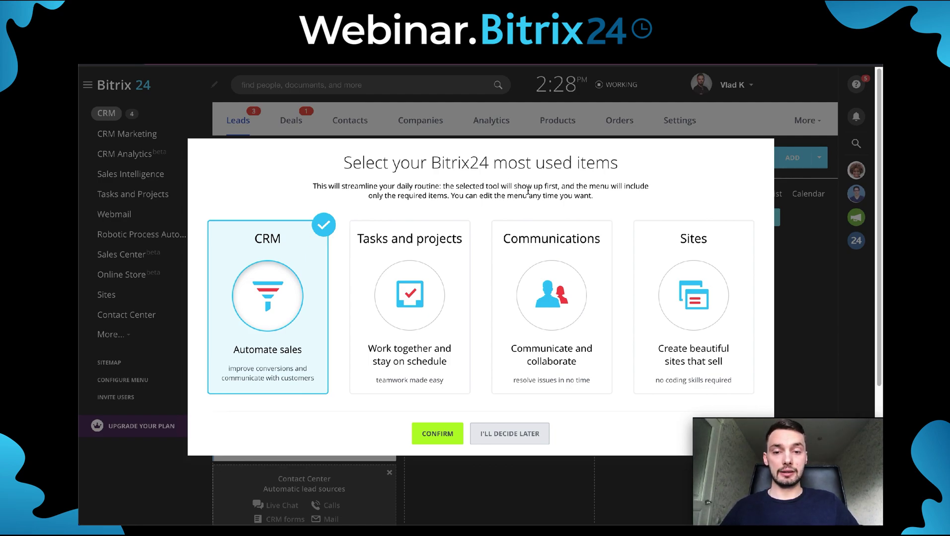
click(451, 431)
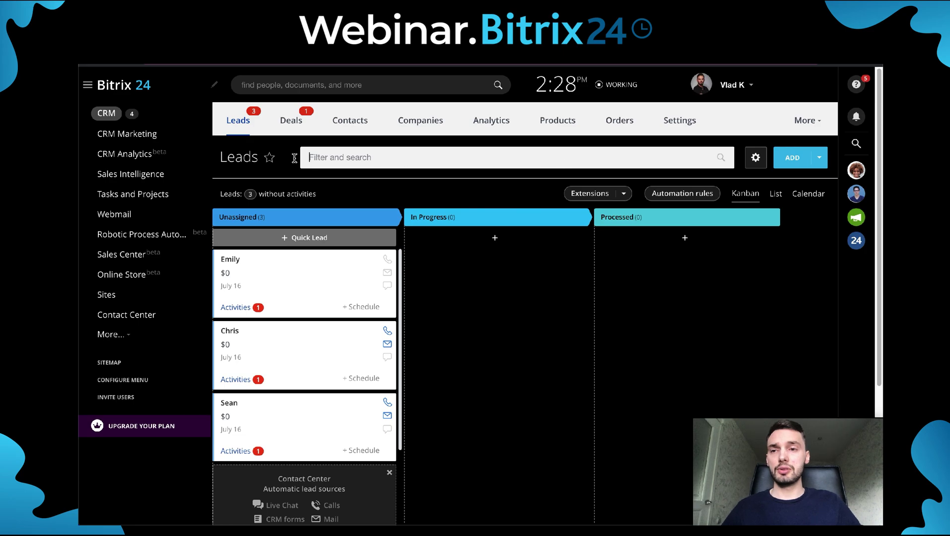
Step: Expand the hidden menu items and open Bitrix24.Drive
click(120, 335)
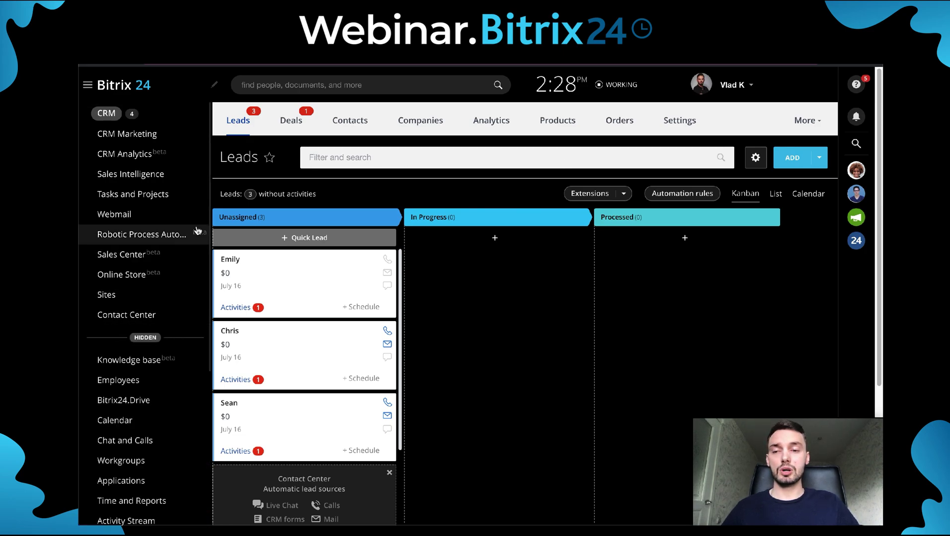
scroll(194, 229, down, 1)
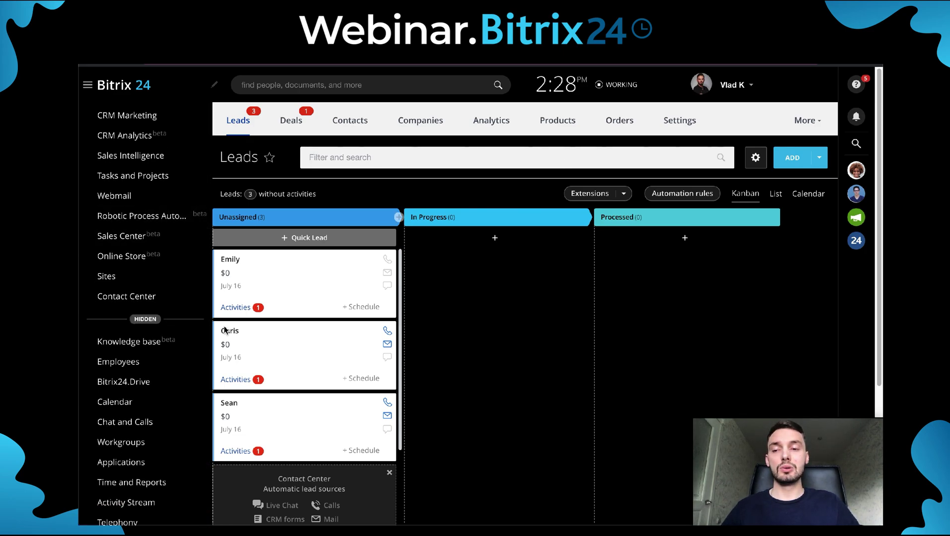
click(138, 386)
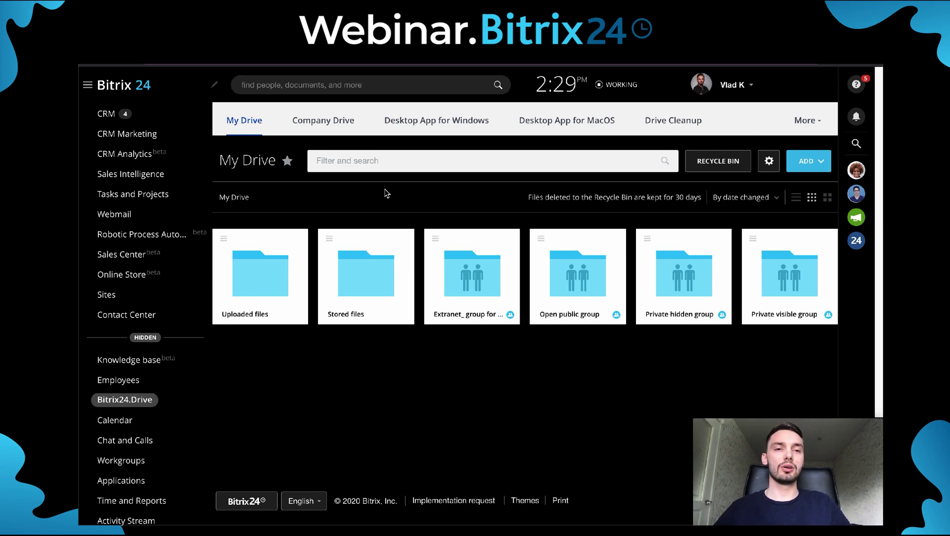
Step: Review the access permission configuration of My Drive and close it without saving
click(767, 164)
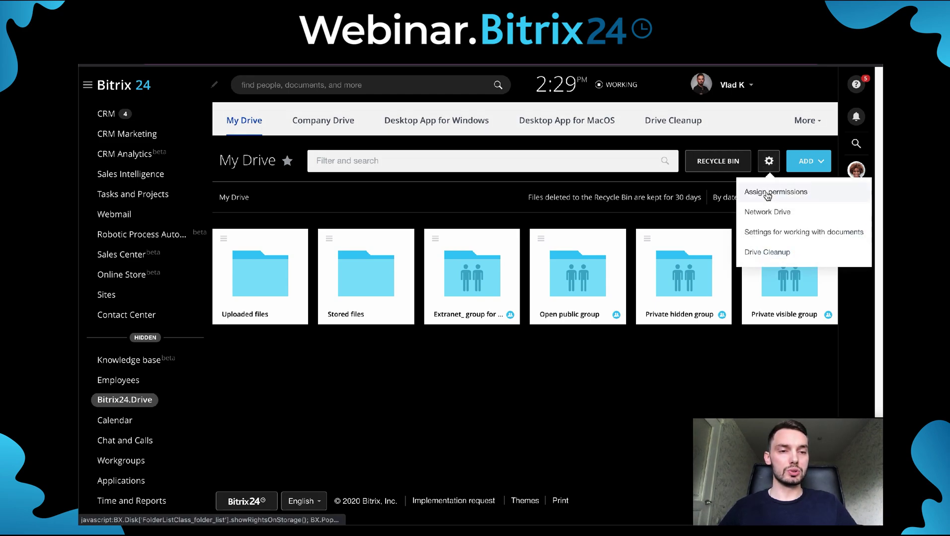
click(767, 193)
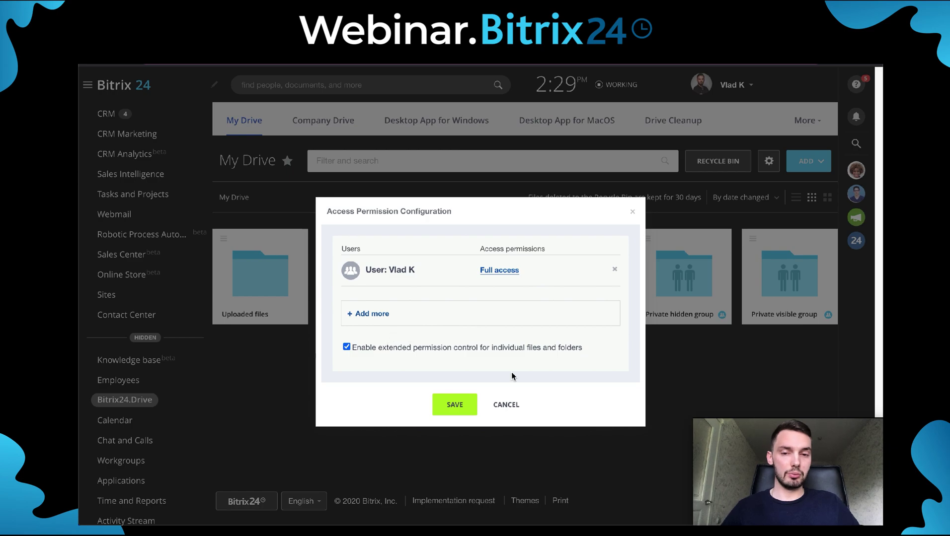
click(517, 406)
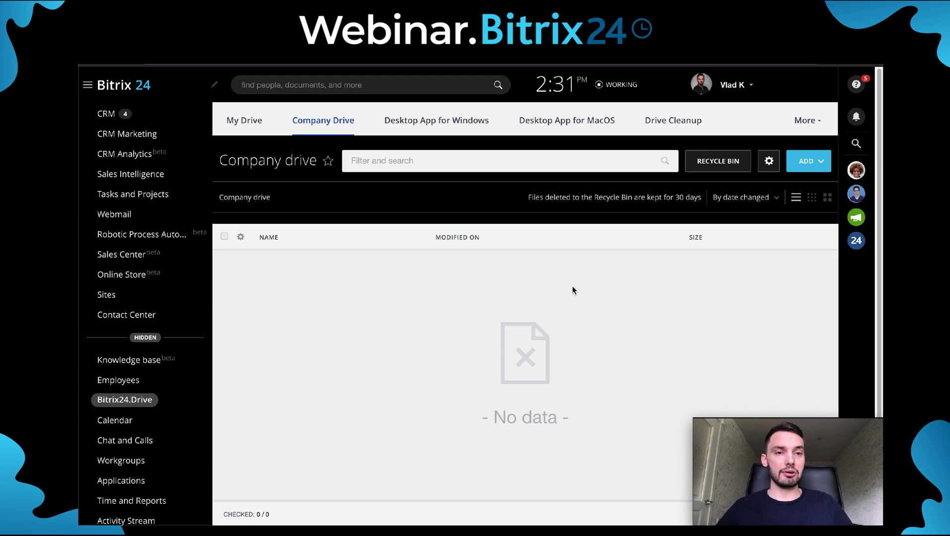
Step: Try removing the Bitrix department's entry from the Company Drive's access permissions after viewing the available access levels
click(768, 162)
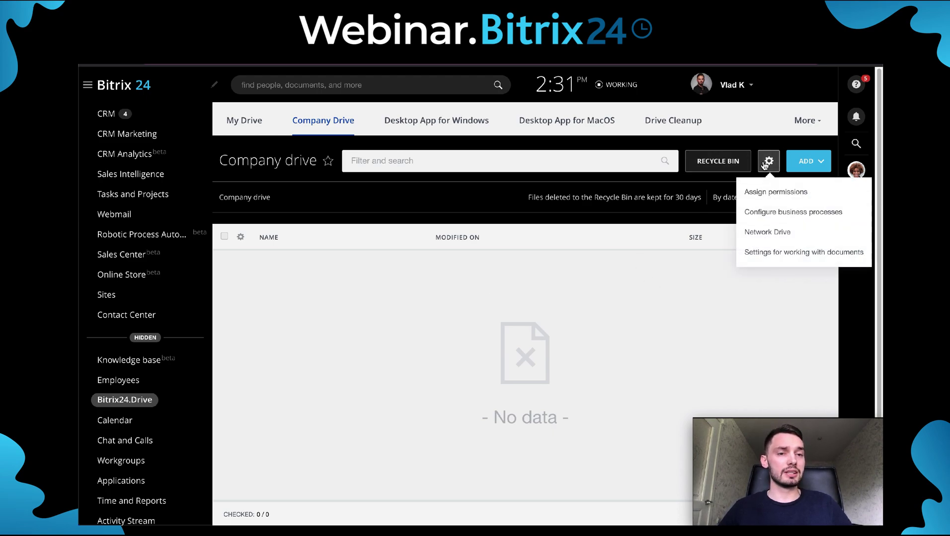
click(776, 192)
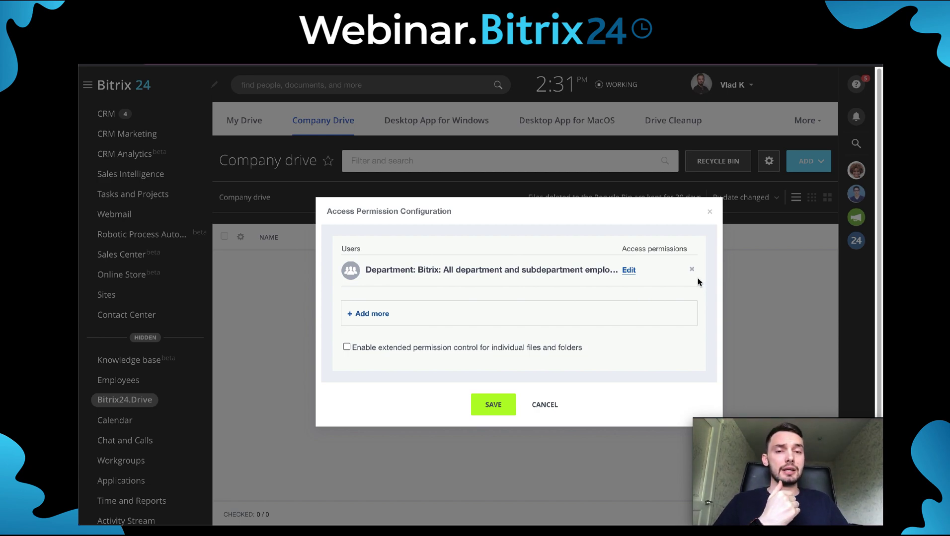
click(629, 271)
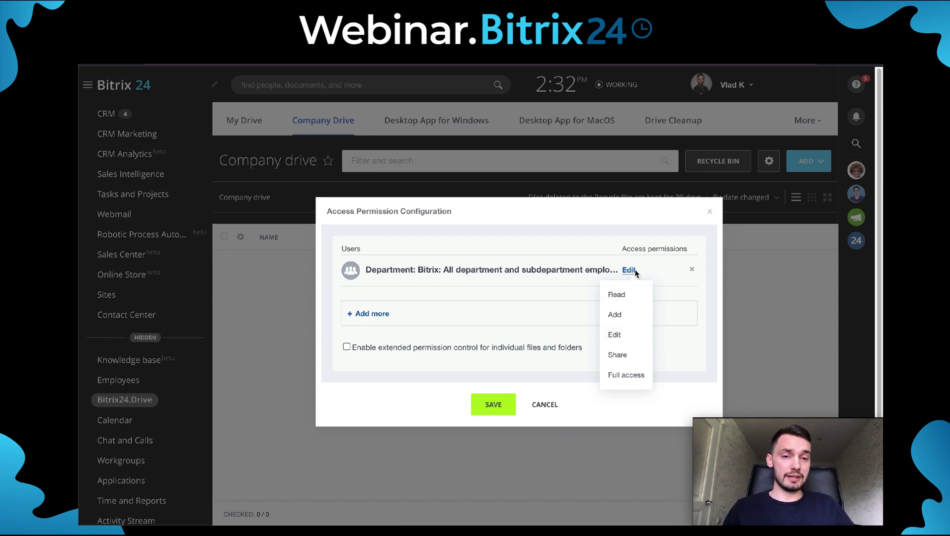
click(689, 269)
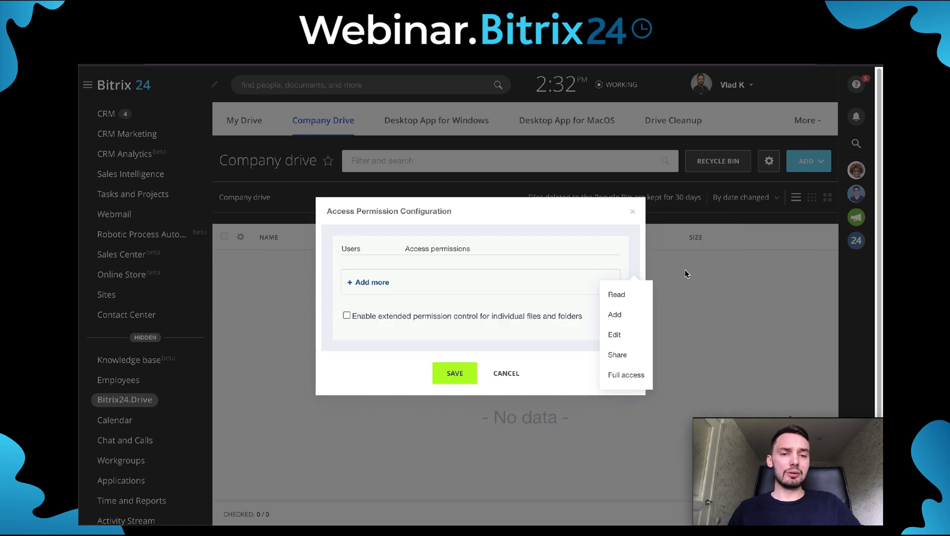
click(627, 377)
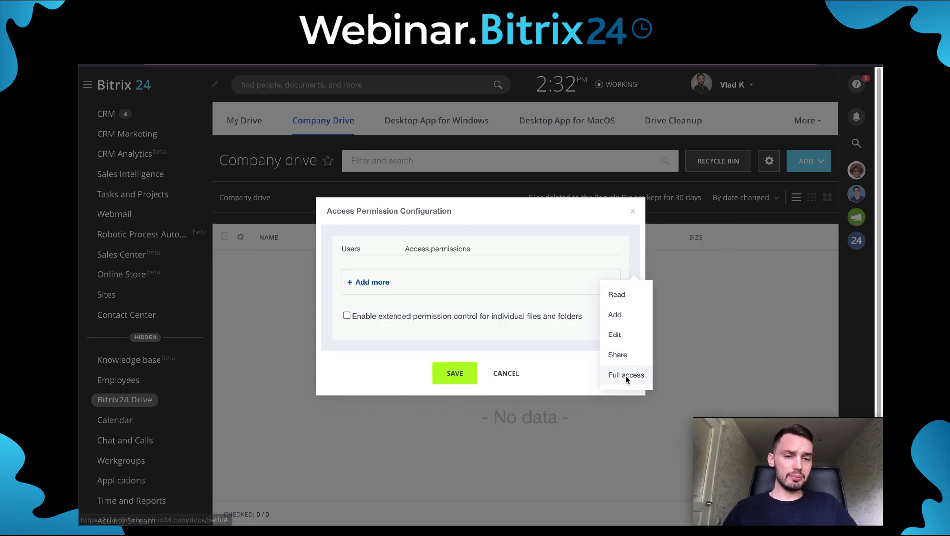
Step: Examine the Users, Departments and Social network groups categories available for new permissions, and cancel the Company Drive permission configuration
click(392, 283)
click(268, 187)
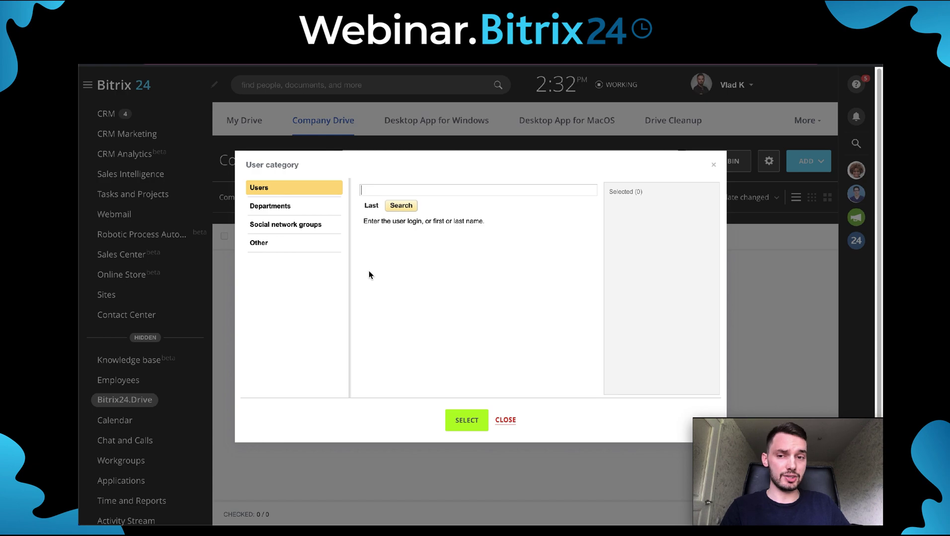
click(278, 206)
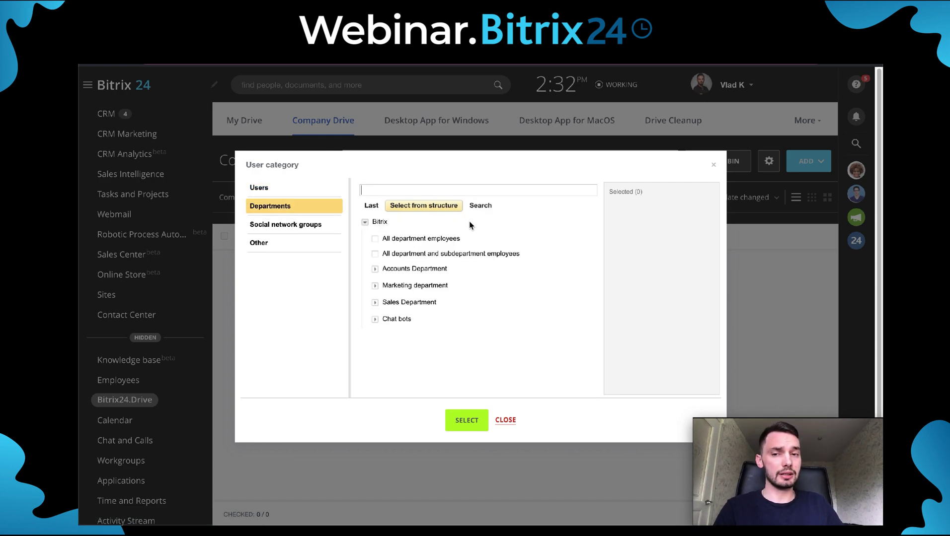
click(276, 194)
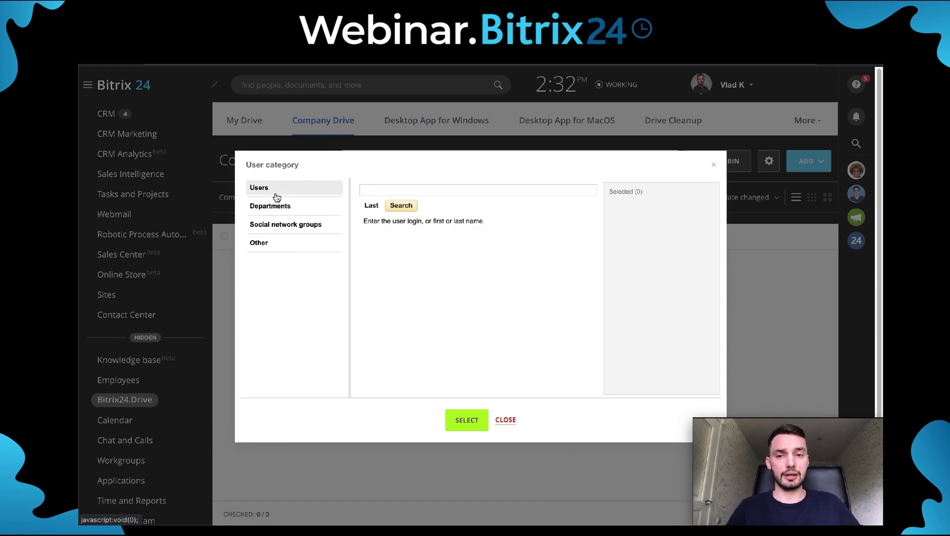
click(286, 225)
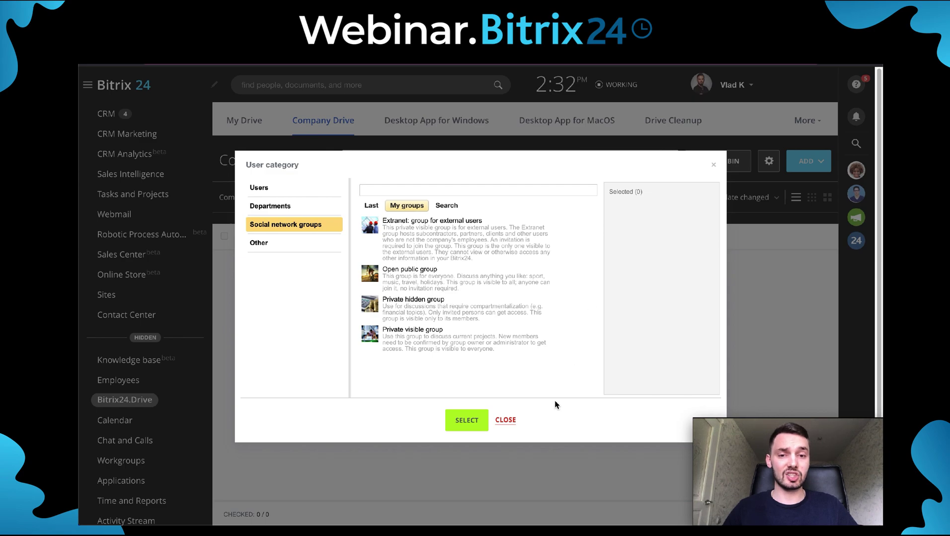
click(505, 421)
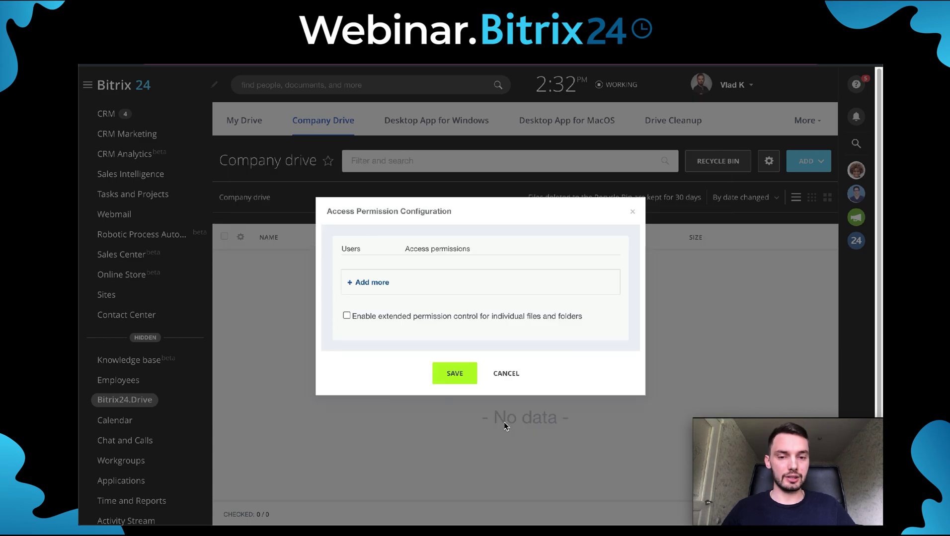
click(506, 374)
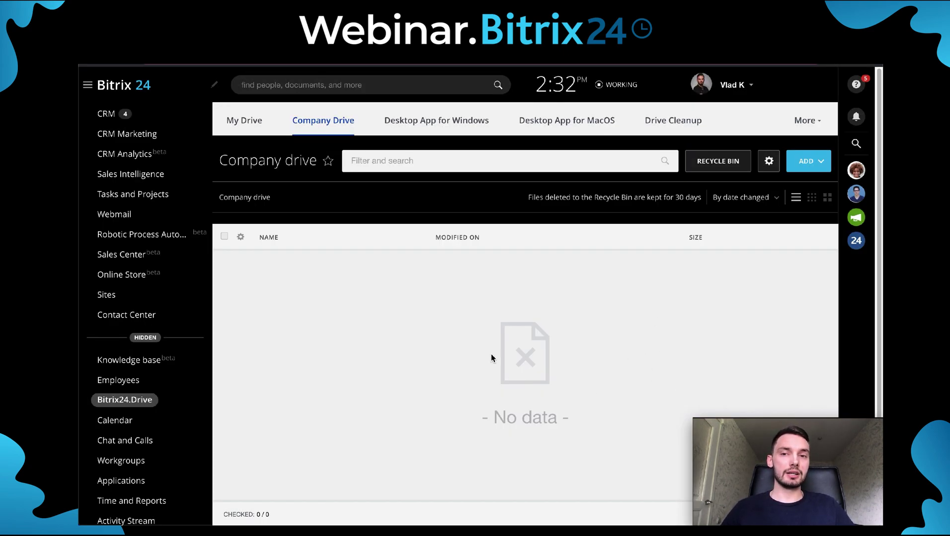
Step: Upload the file Document Collaboration Webinar Script (2).docx to the Company Drive
click(799, 162)
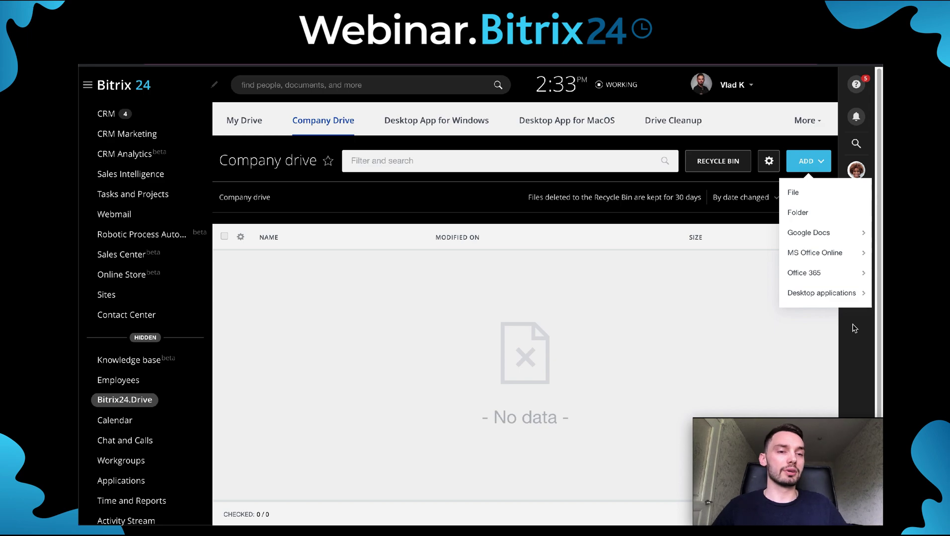
mouse_move(830, 253)
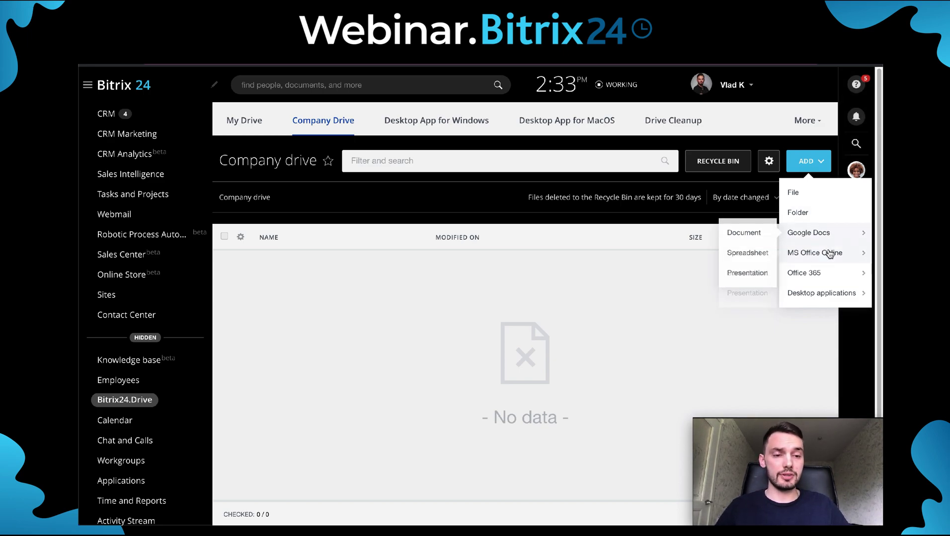
mouse_move(830, 274)
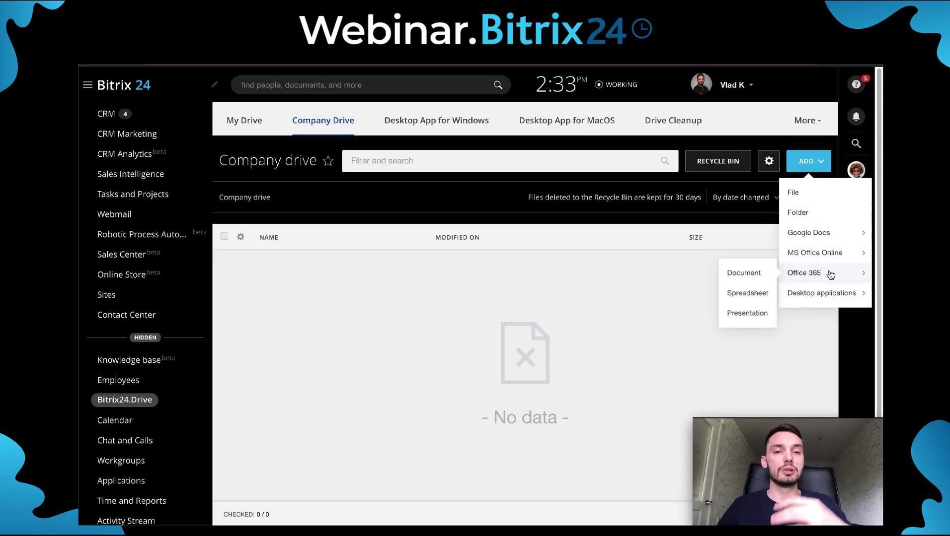
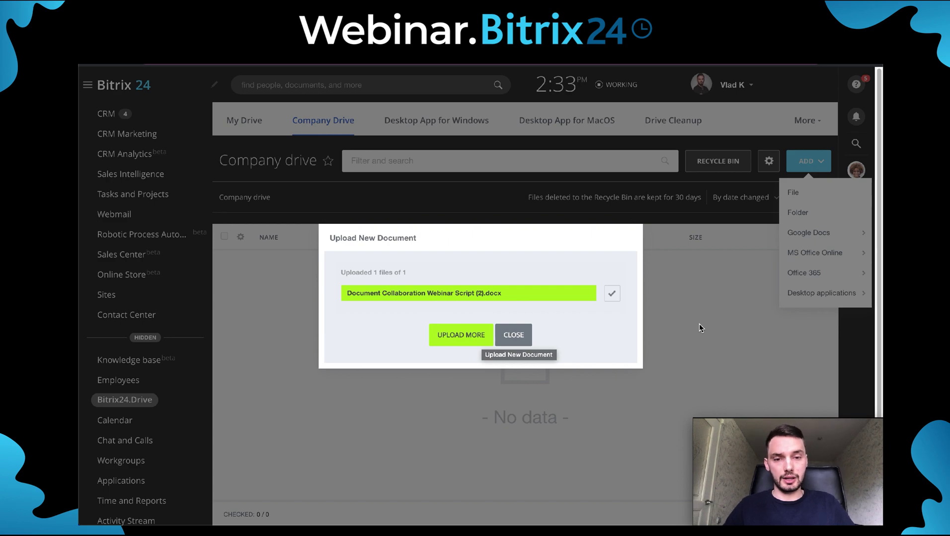
click(508, 335)
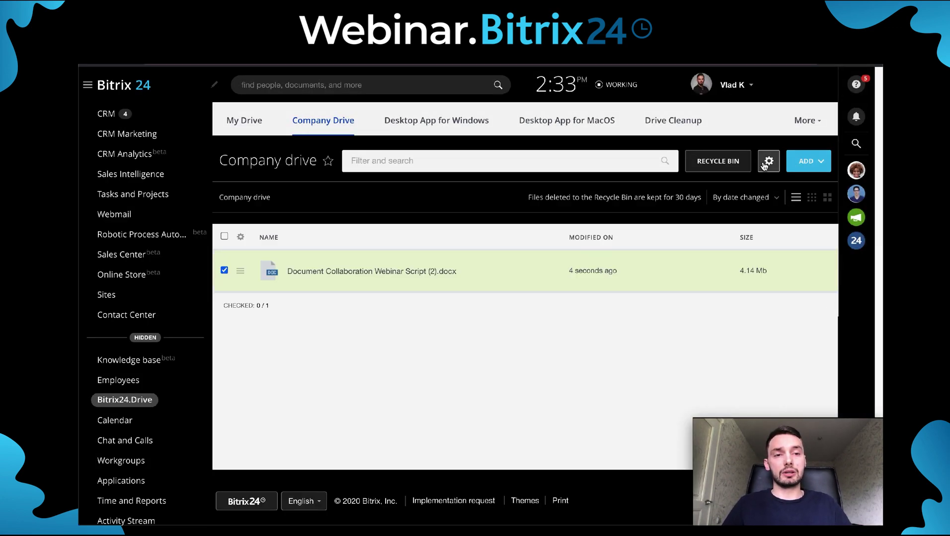
Step: Give the Bitrix department Edit access to the Company Drive, enable extended permission control for individual files and folders, and save
click(768, 161)
click(777, 195)
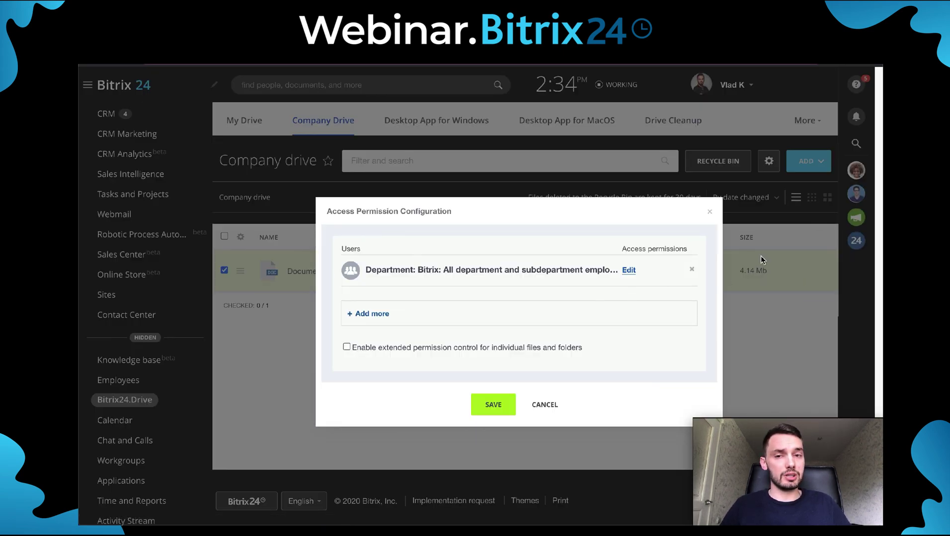
click(627, 272)
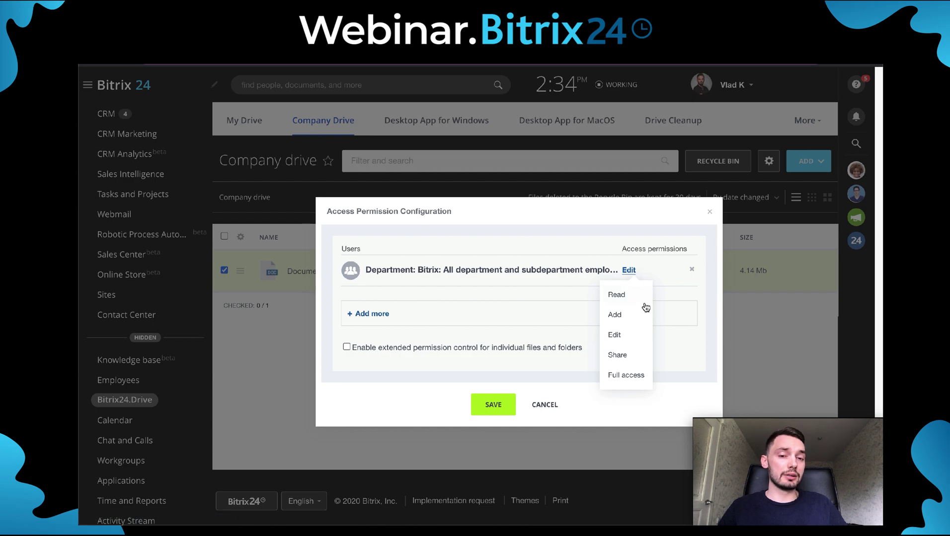
click(627, 336)
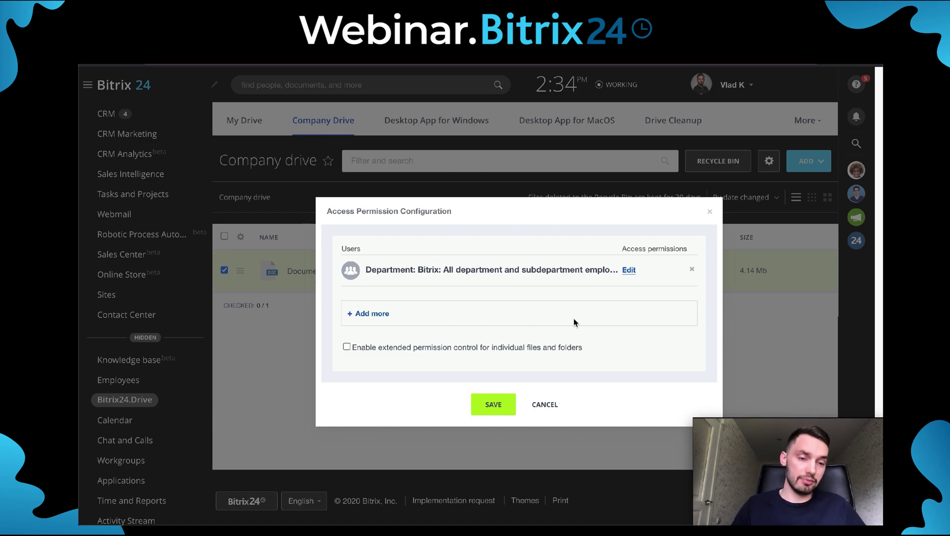
click(350, 347)
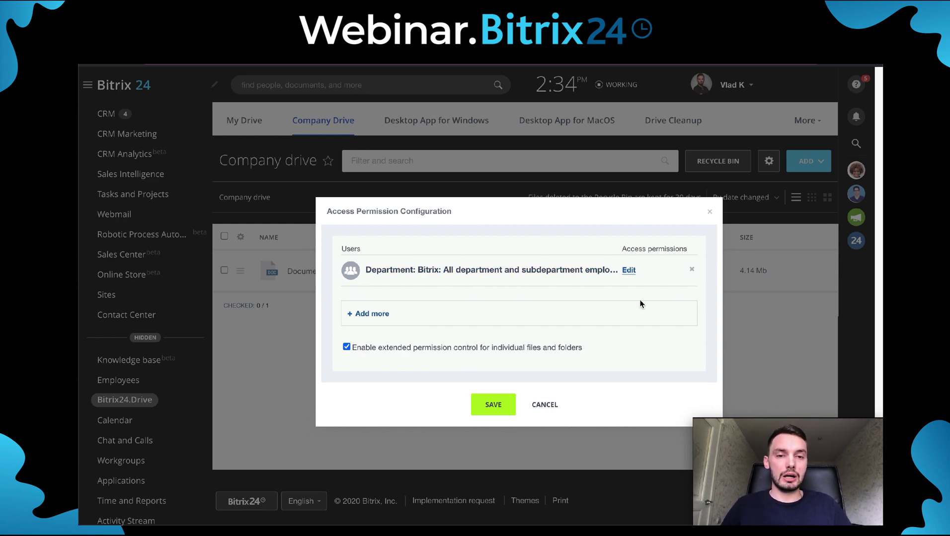
click(493, 404)
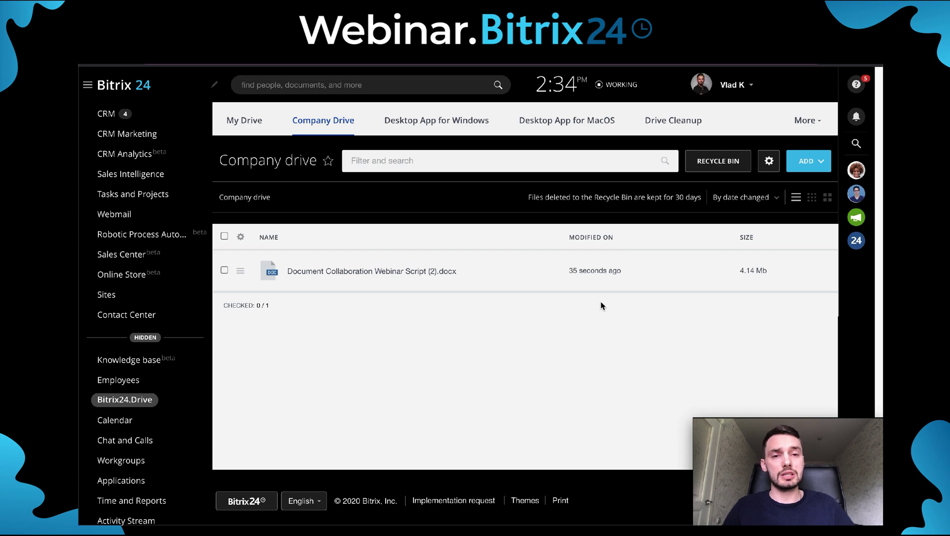
Step: Sort the Company Drive by modification date, and examine the uploaded document's details, including when it was modified
click(600, 238)
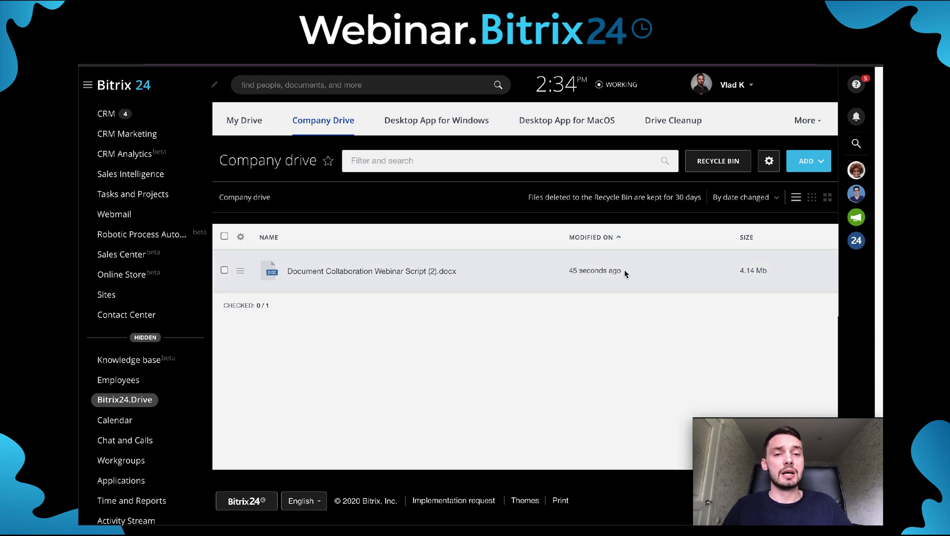
click(240, 270)
click(268, 274)
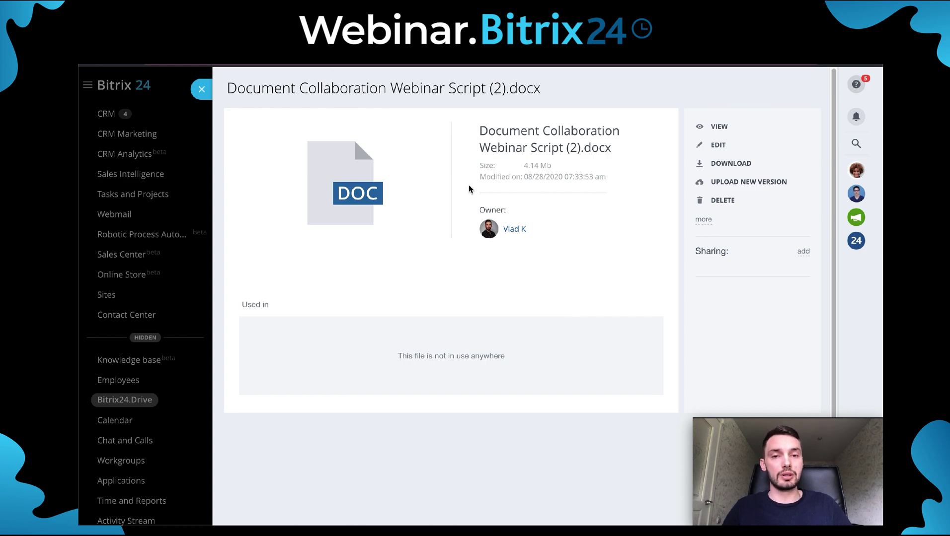
drag(600, 178, 516, 181)
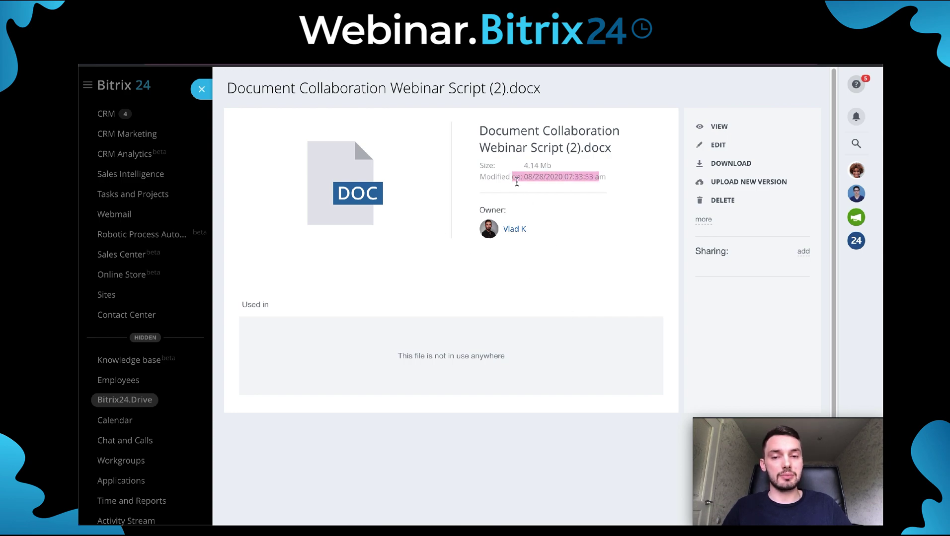
click(598, 303)
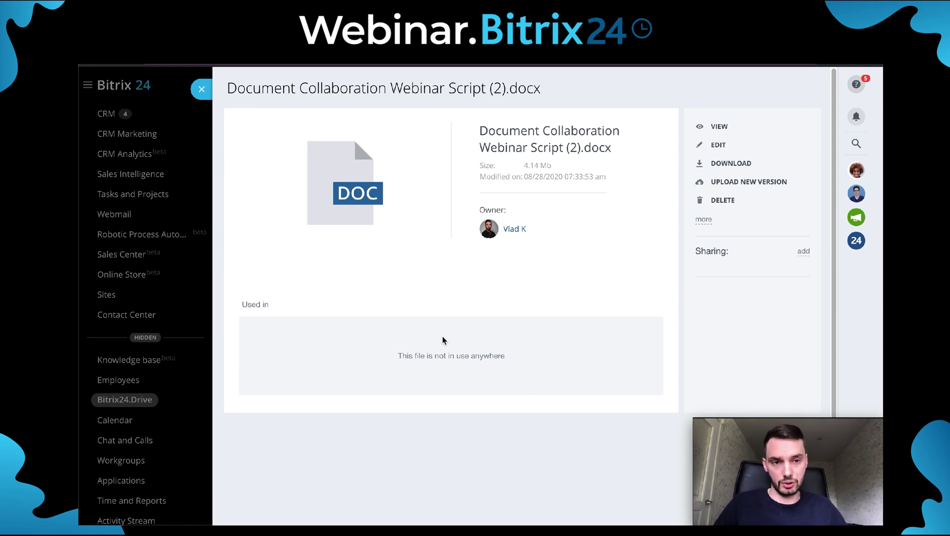
click(200, 89)
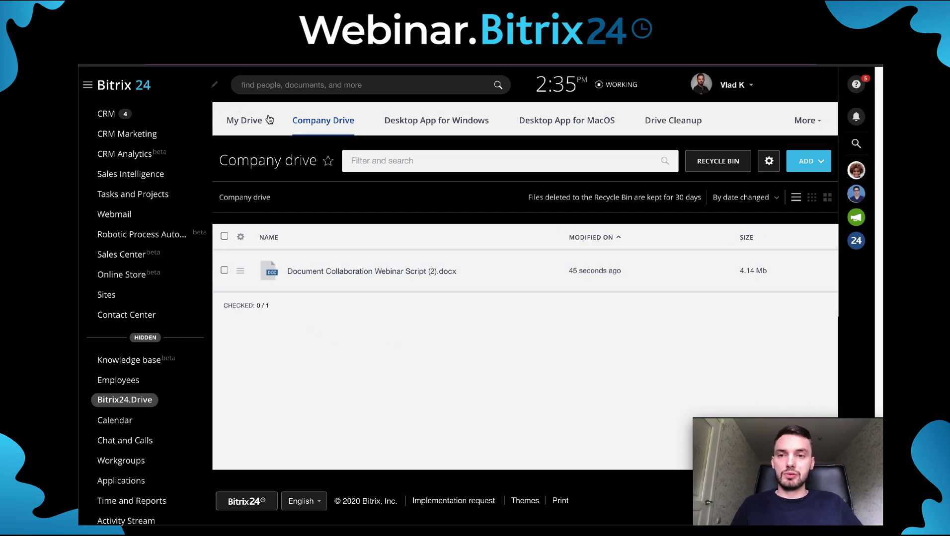
Step: Open My Drive, review its access permission configuration, and close it without making changes
click(242, 122)
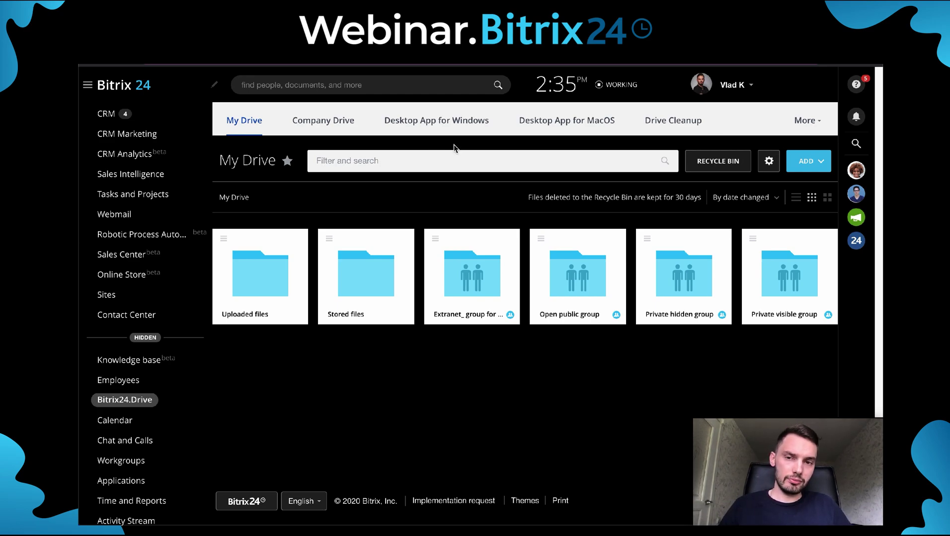
click(769, 161)
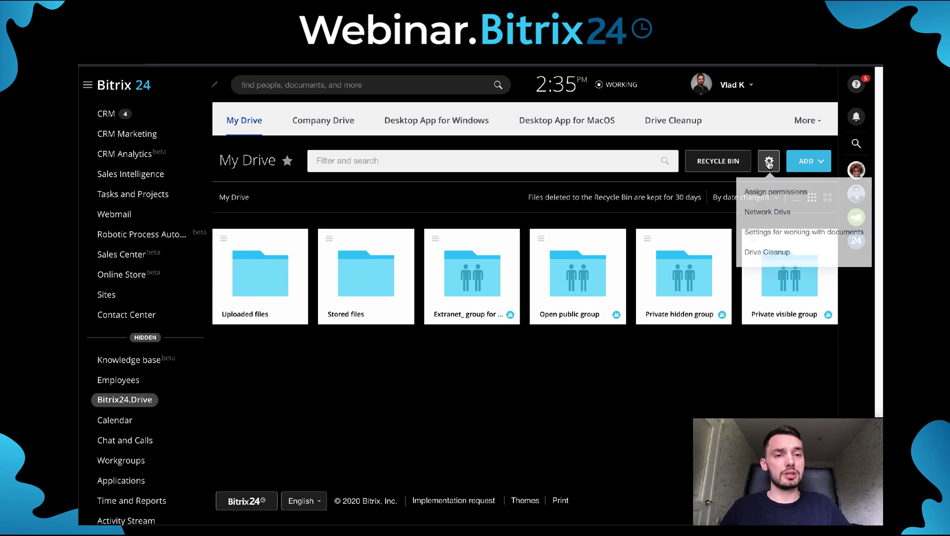
click(772, 193)
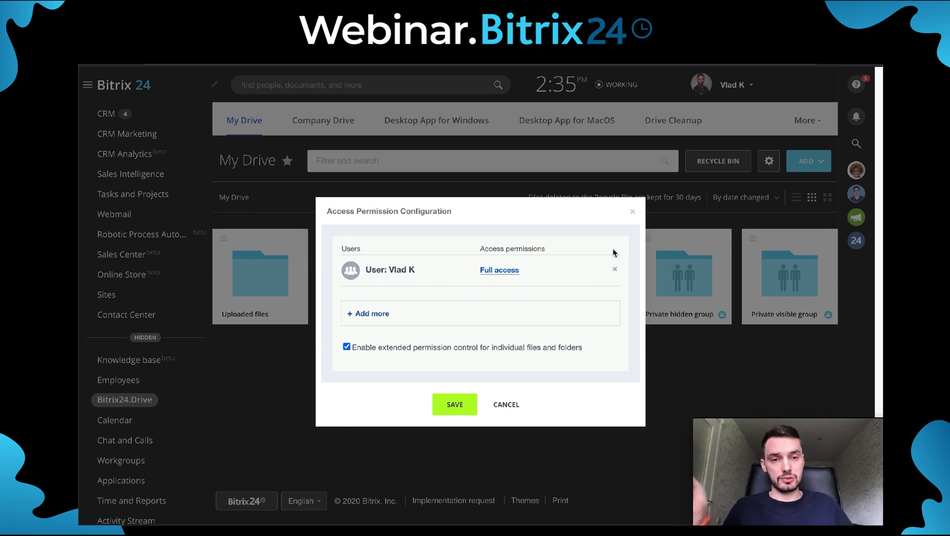
click(632, 212)
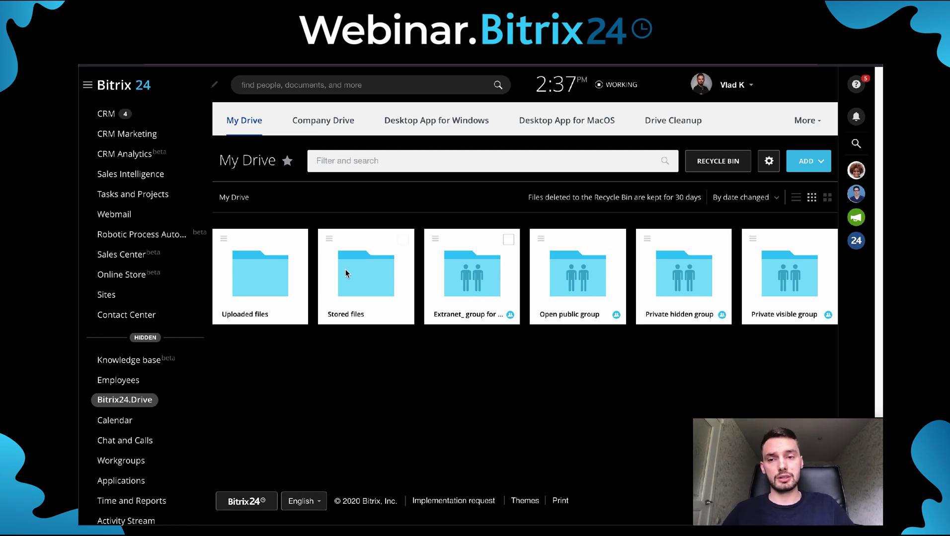
Step: Examine the actions available for the Uploaded files folder in My Drive, including its sharing options
click(223, 241)
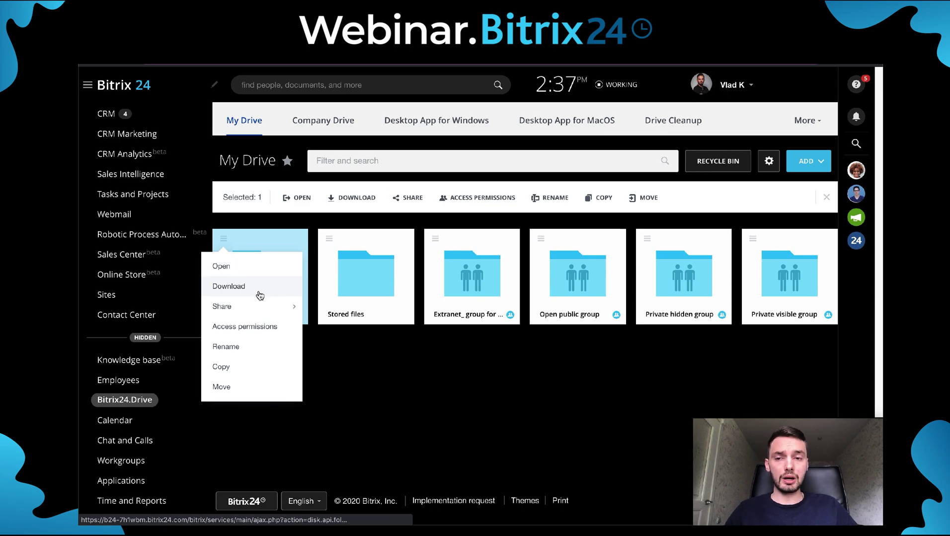
mouse_move(259, 311)
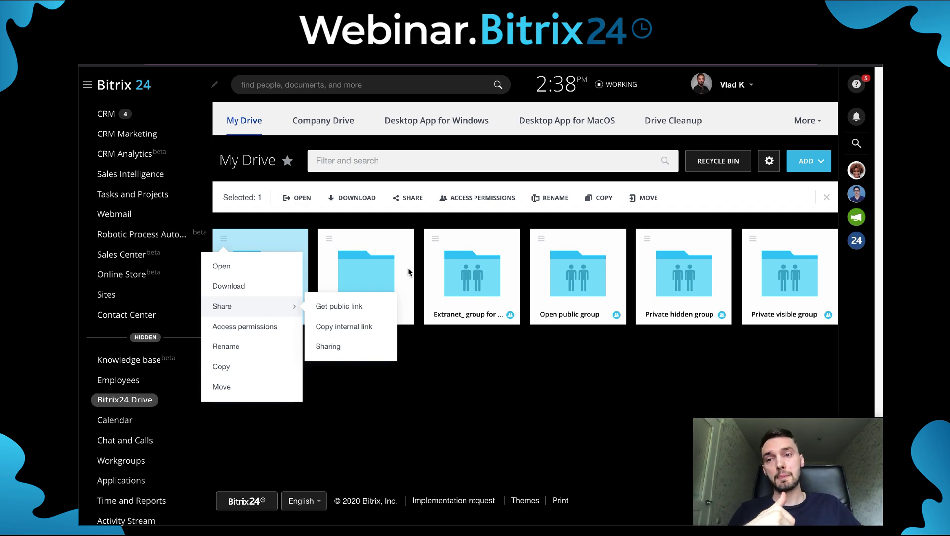
click(504, 351)
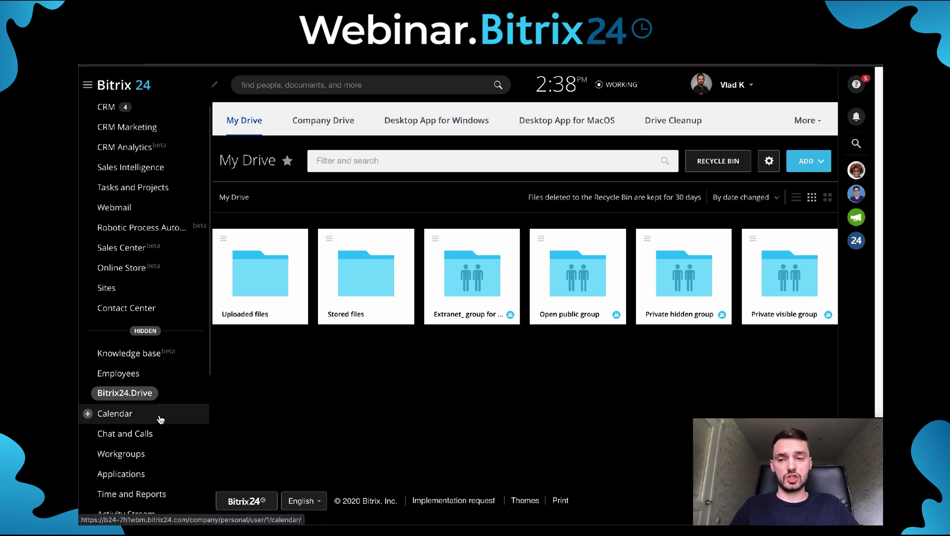
Step: Open the Activity Stream and look over its latest posts
scroll(162, 417, down, 1)
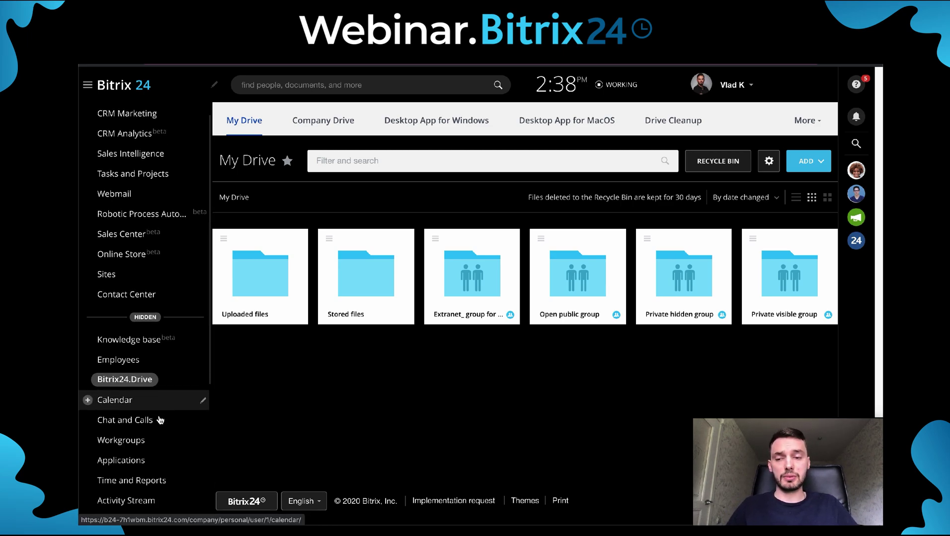
click(139, 498)
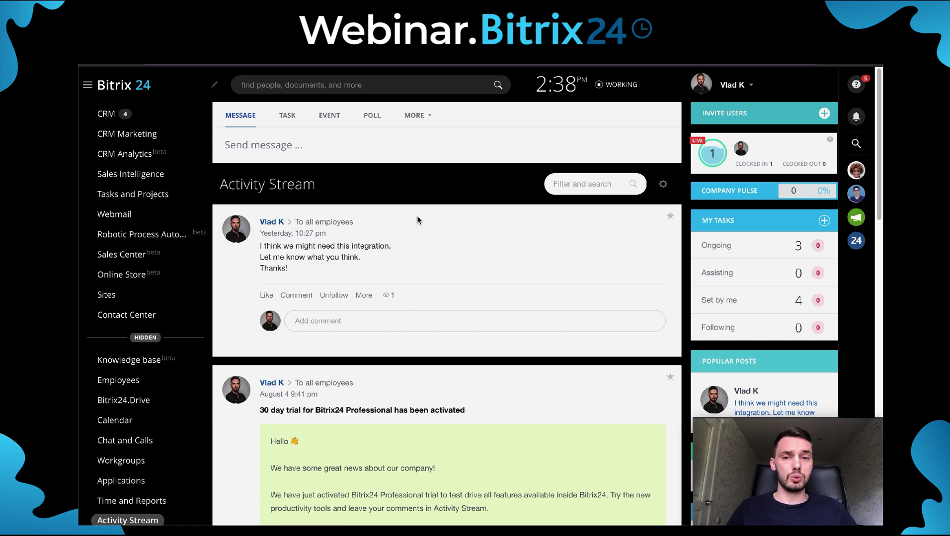
scroll(390, 243, down, 1)
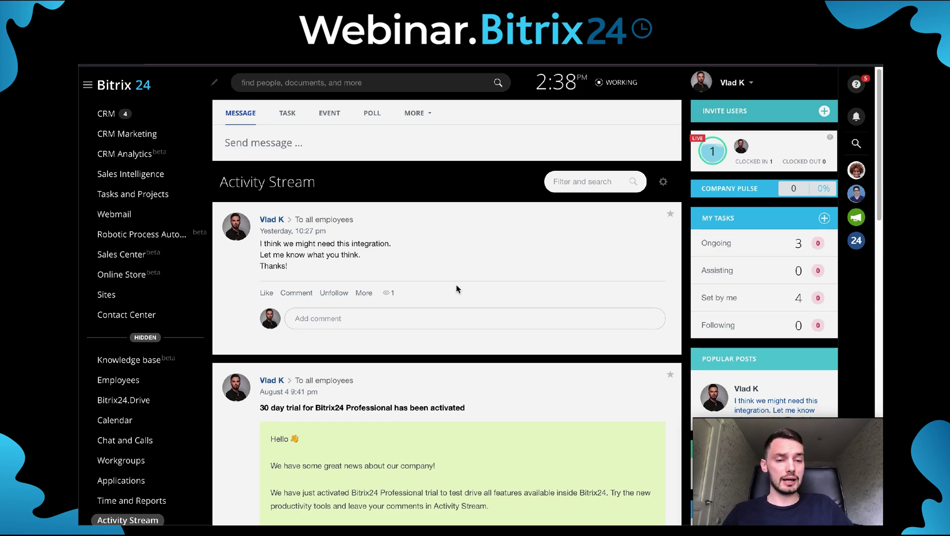
scroll(457, 288, up, 1)
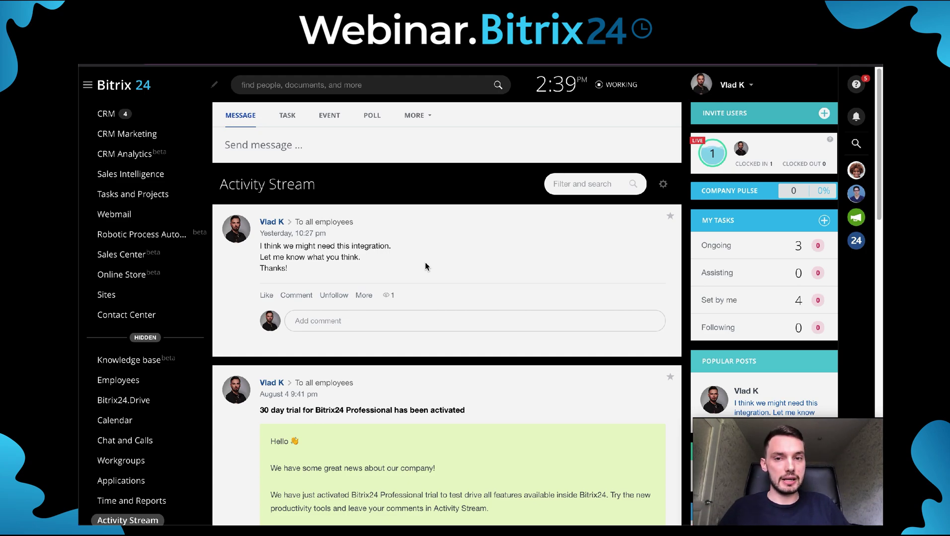
Step: Start a new Activity Stream message and view the additional post types available
click(305, 149)
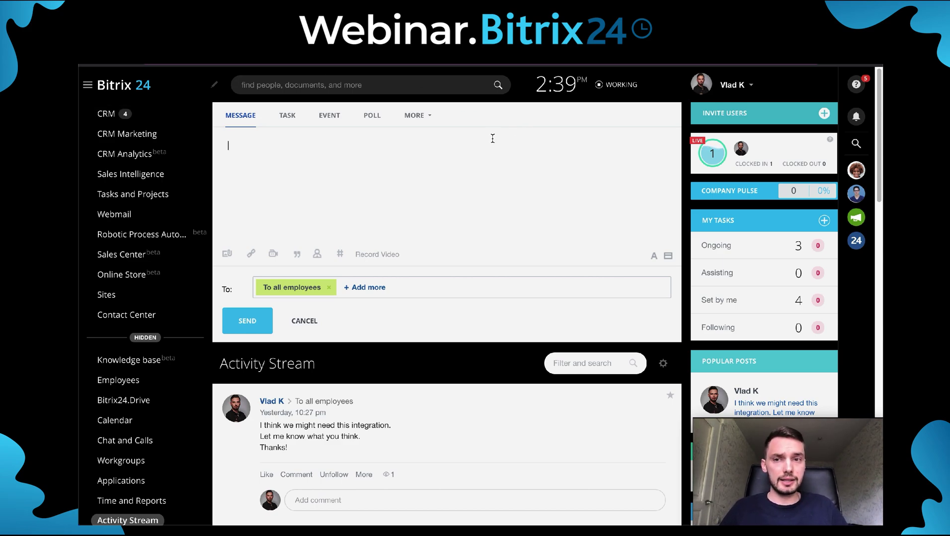
click(424, 117)
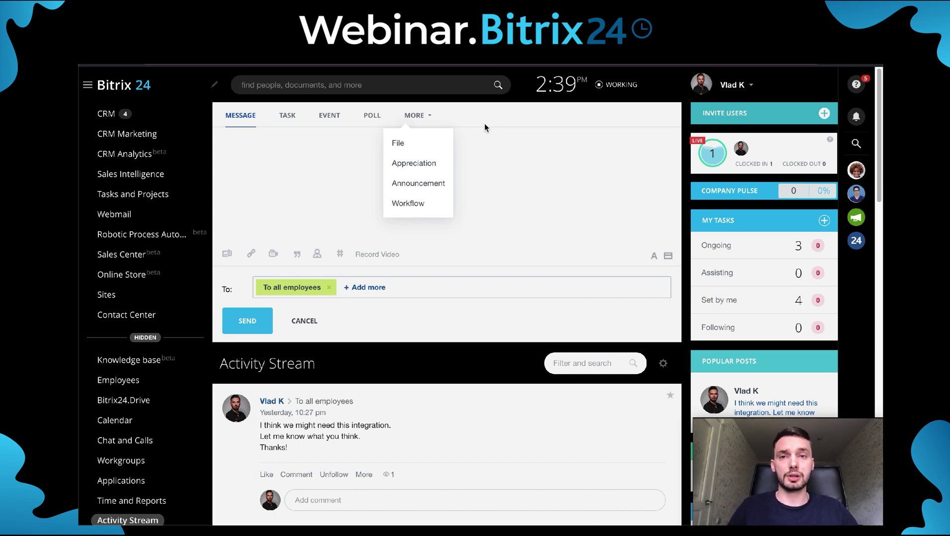
click(484, 114)
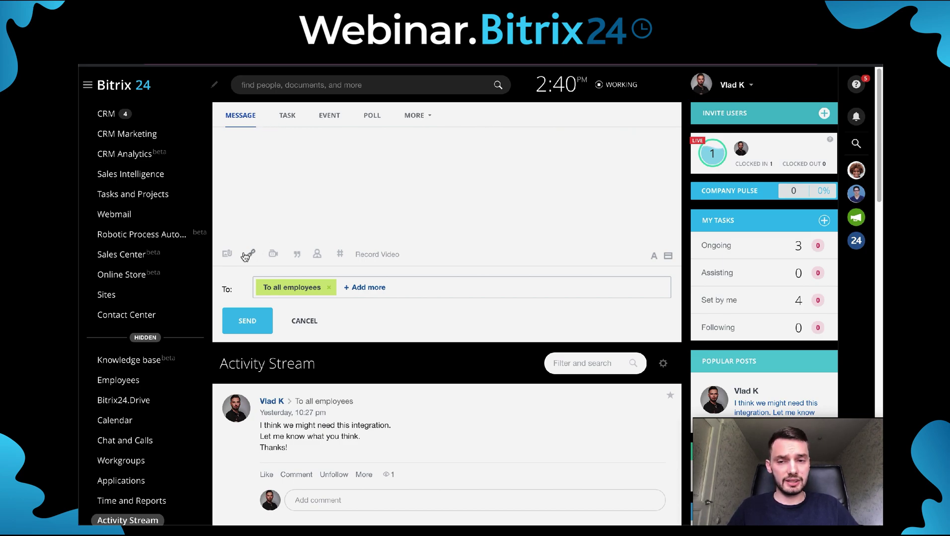
Step: Attach the file Document Collaboration Webinar Script (2).docx from the computer's Desktop folder to the message
click(228, 255)
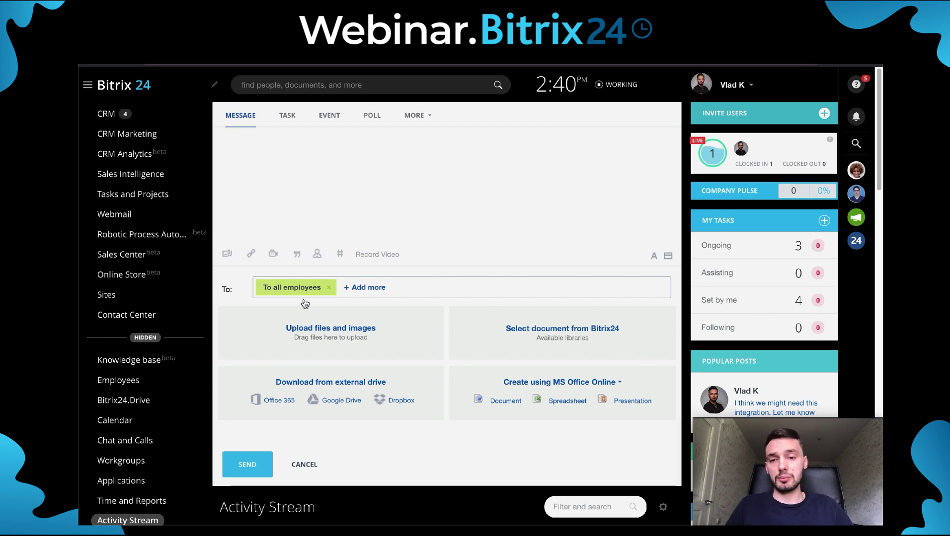
click(338, 335)
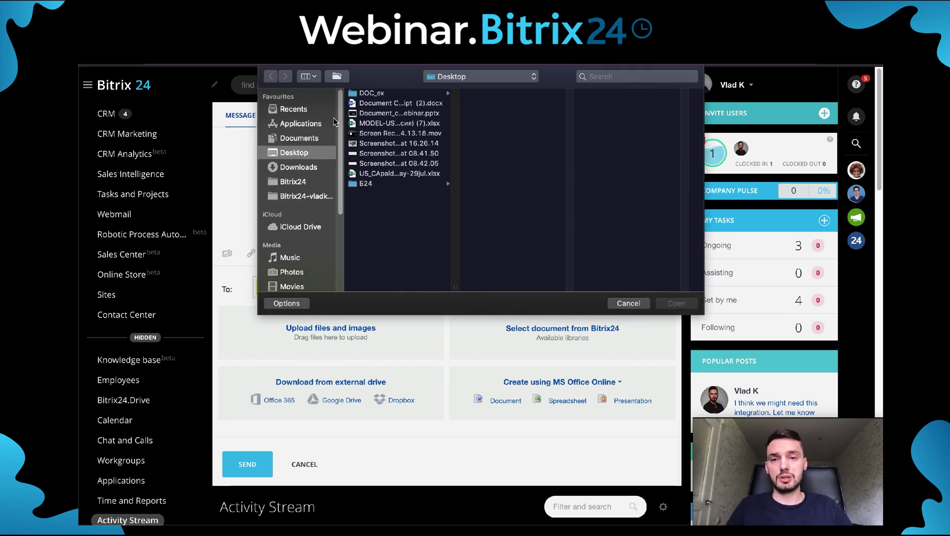
click(373, 104)
click(666, 304)
key(Return)
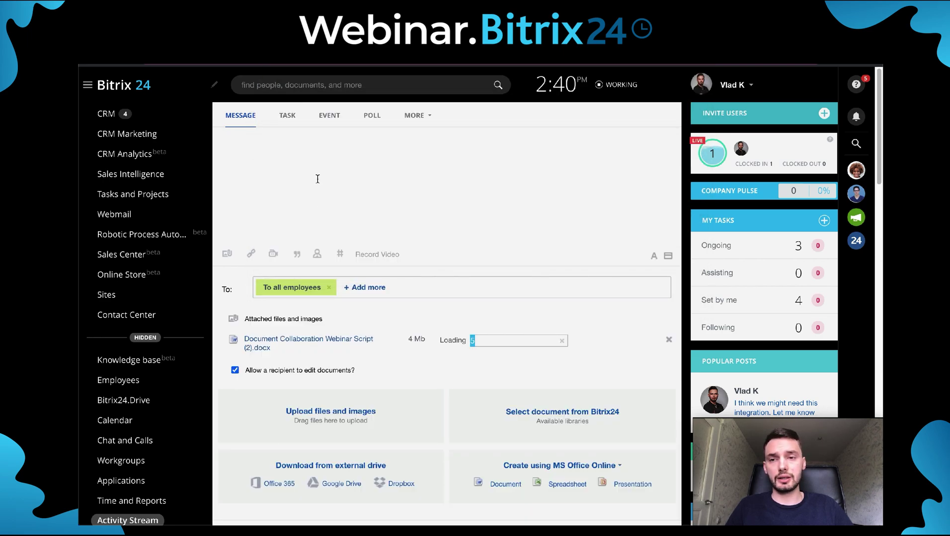
Step: Write "Hello everyone, let me know what you think!" as the message text
text(Hello )
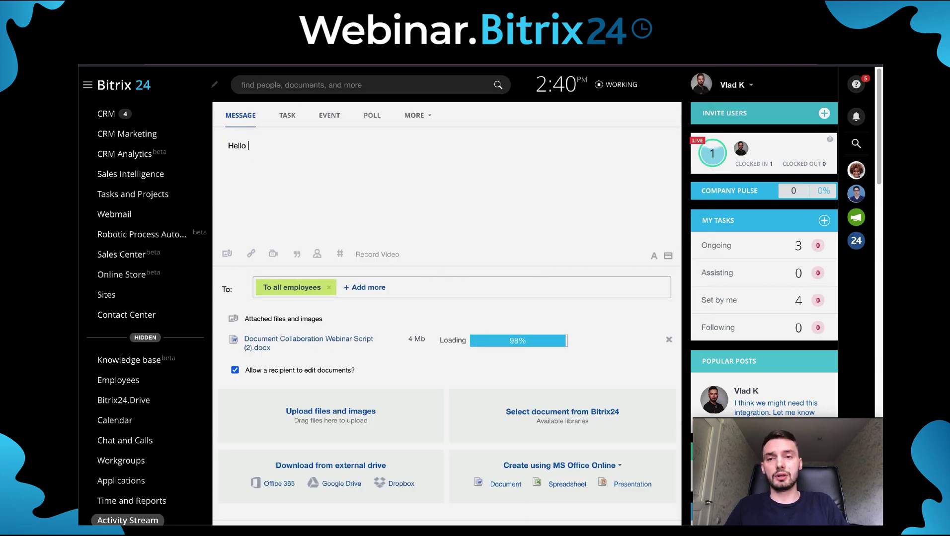
text(everyone, le)
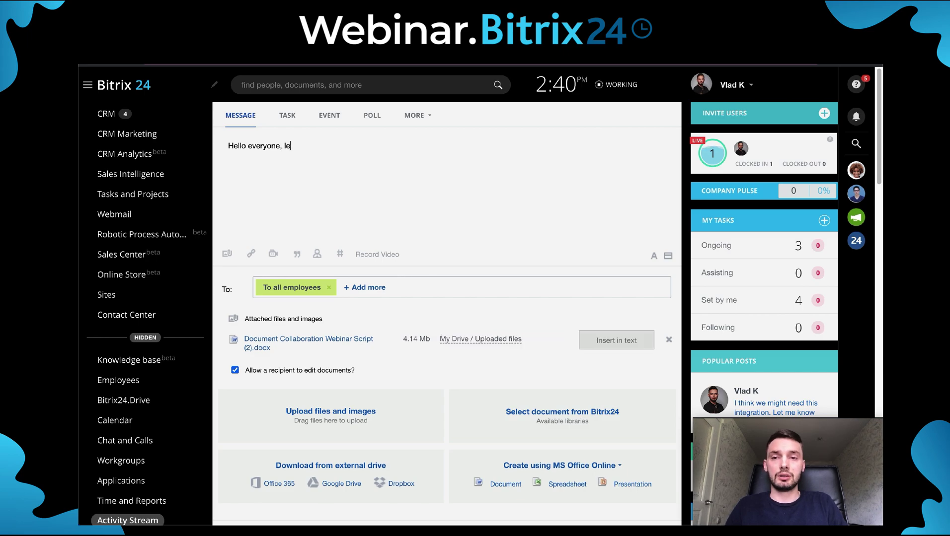
text(t me know what you thik)
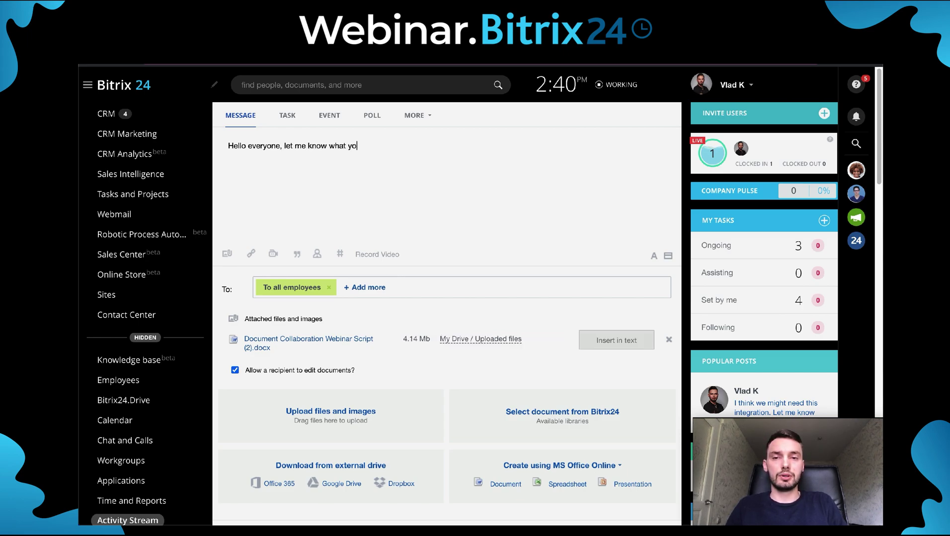
key(BackSpace)
key(BackSpace)
text(ink!)
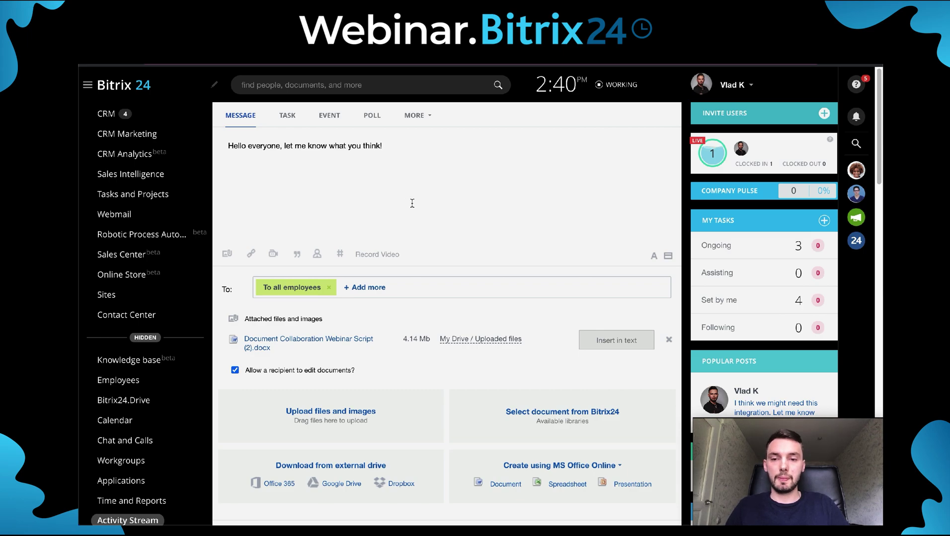
Step: Add an individual colleague as a recipient alongside all employees, keep document editing allowed for recipients, and send the message
scroll(387, 247, down, 1)
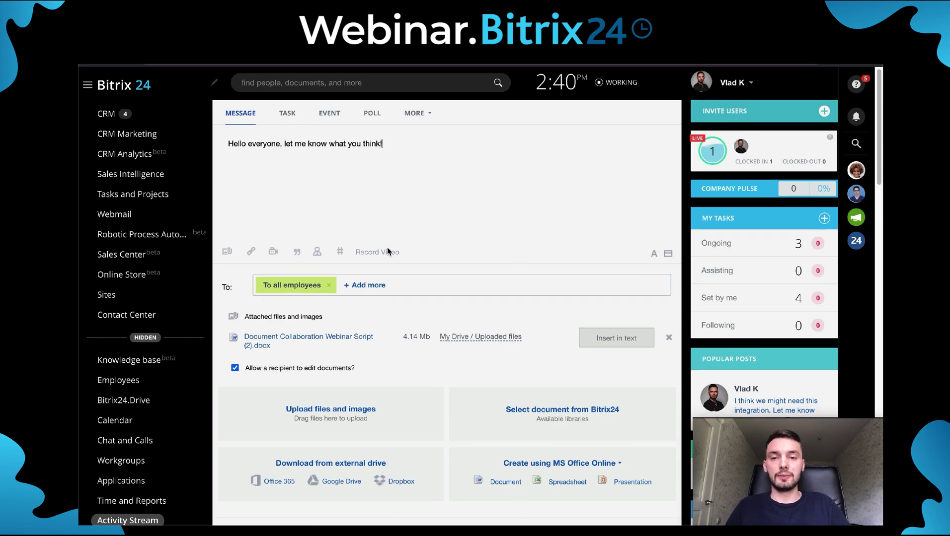
scroll(373, 293, down, 4)
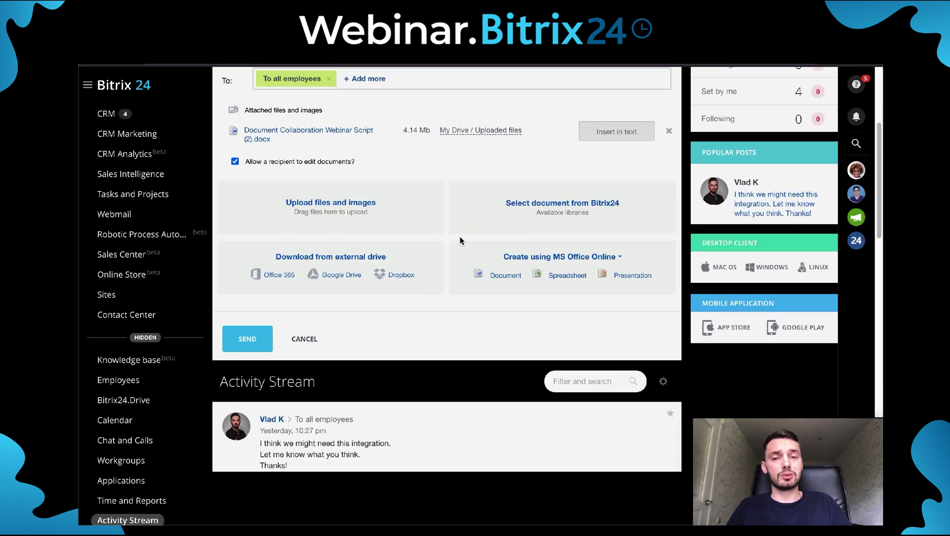
click(366, 102)
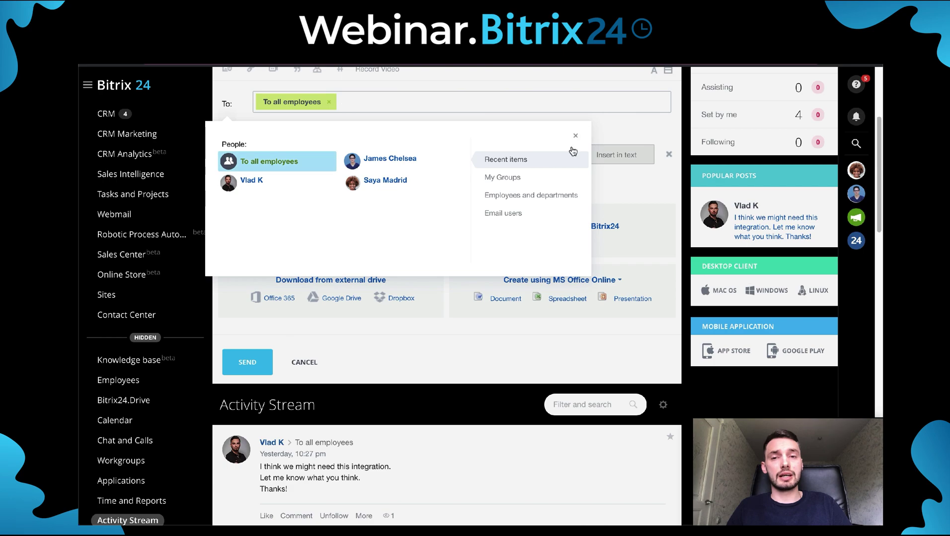
click(399, 163)
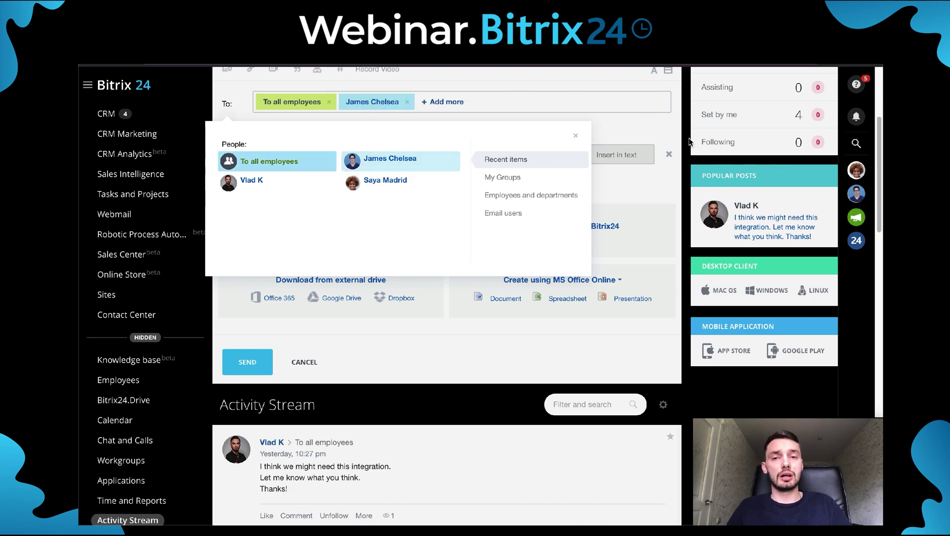
click(647, 135)
scroll(378, 278, up, 1)
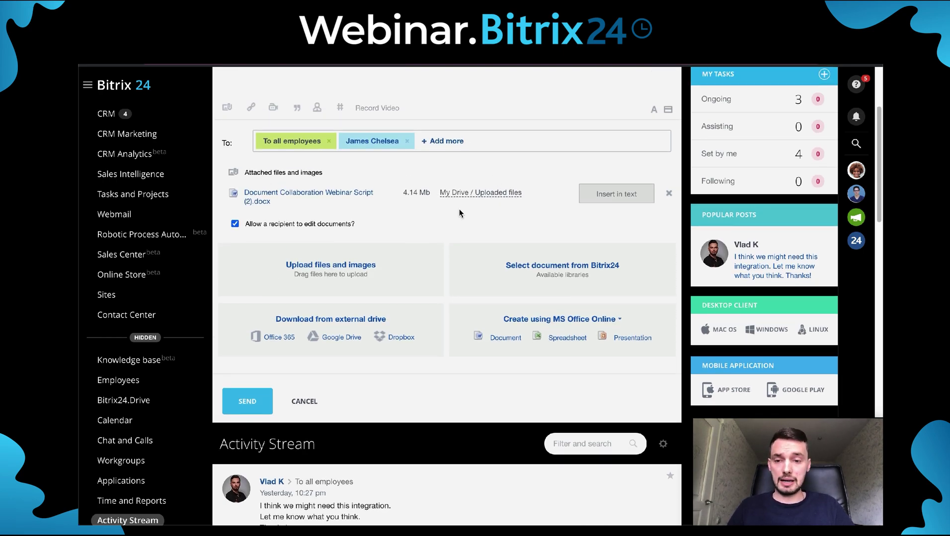
click(254, 408)
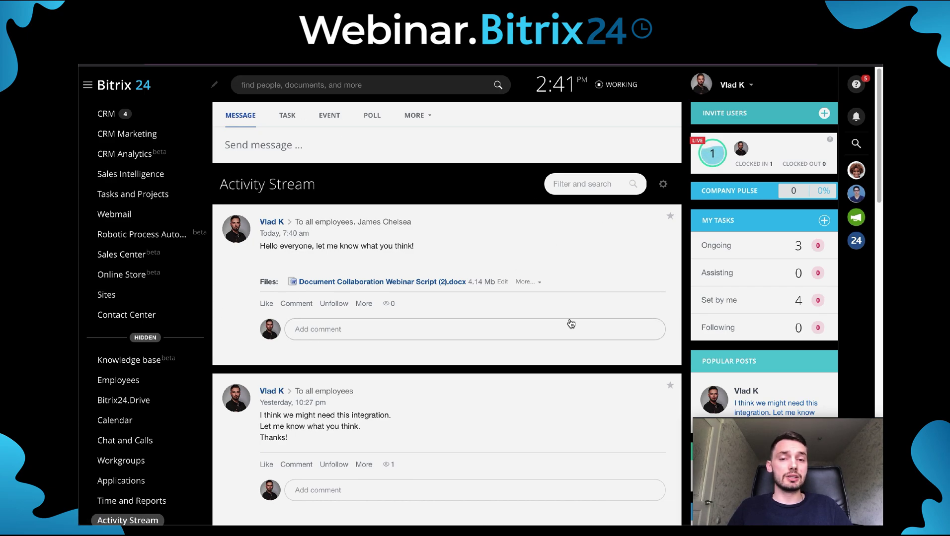
Step: Review the text of the newly sent post and open its comment field to view the commenting options
drag(298, 245, 476, 249)
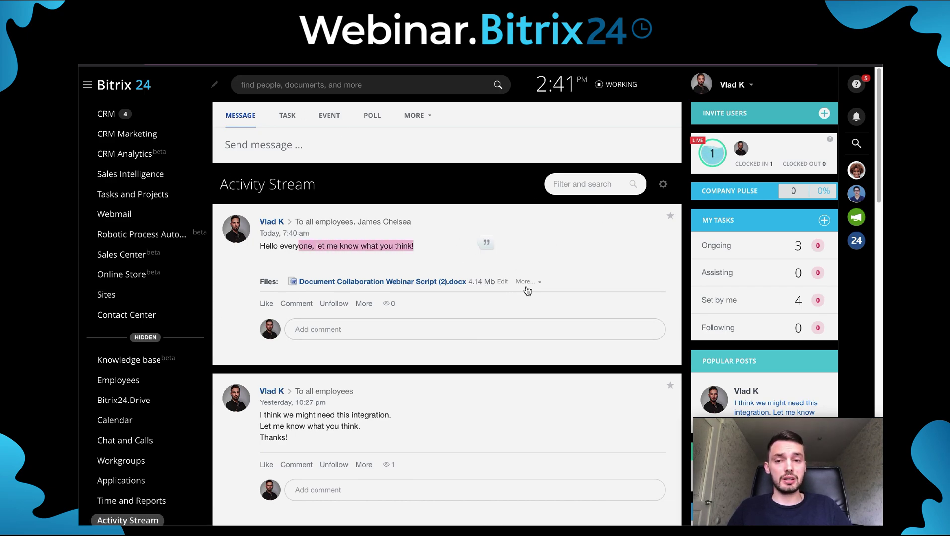
click(458, 330)
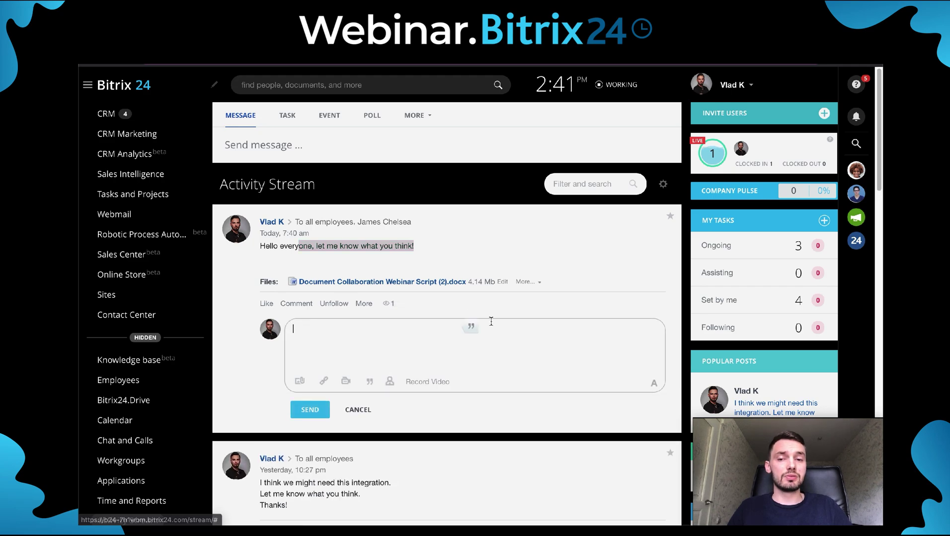
click(548, 246)
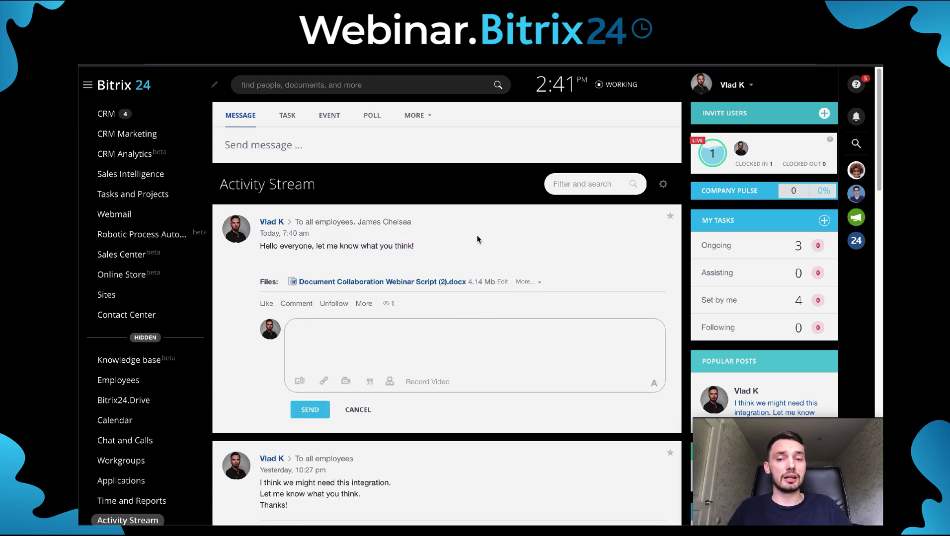